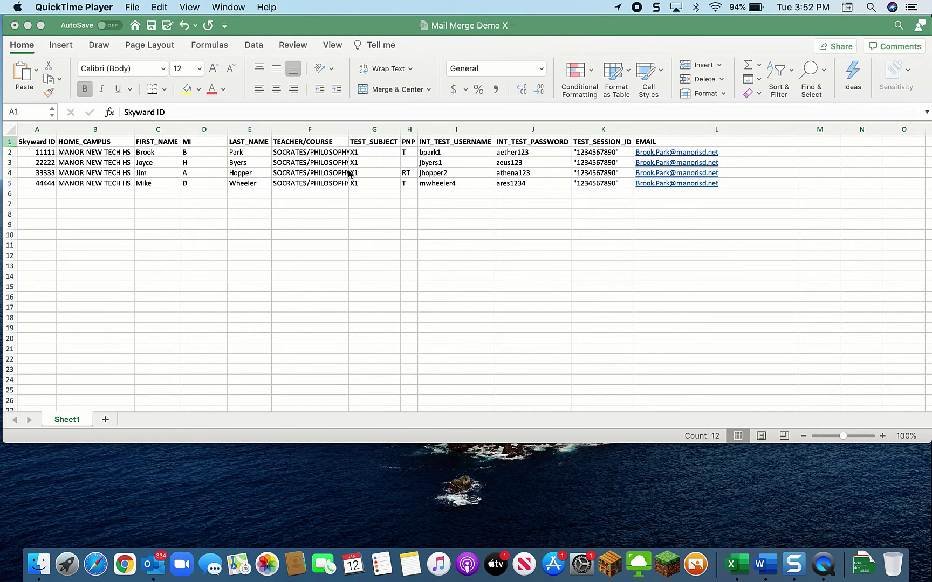
Compare the Excel workbook's column headers with the placeholders in the Mail Merge Demo Doc letter, ending in Word.
{"action": "key", "text": "ctrl+Right"}
{"action": "key", "text": "ctrl+Right"}
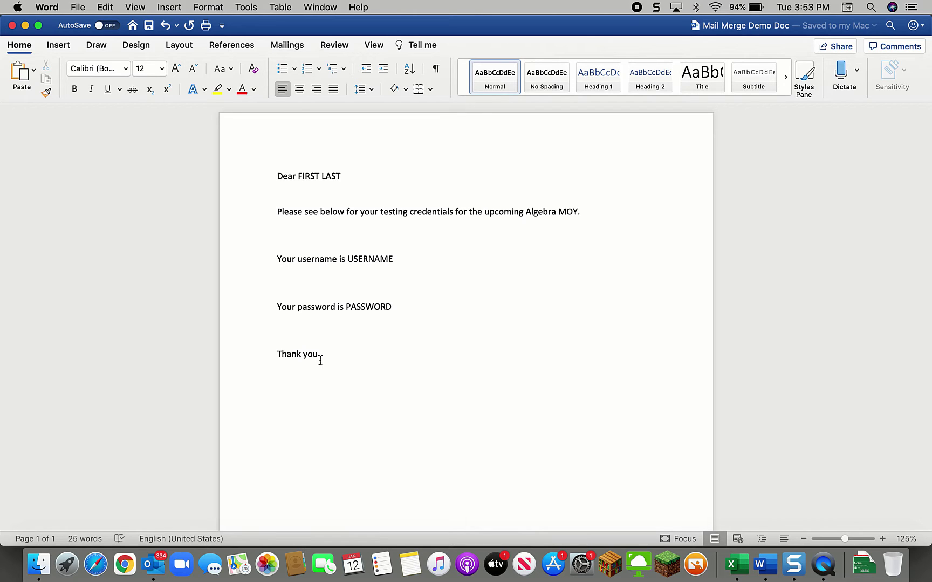
{"action": "key", "text": "ctrl+Left"}
{"action": "key", "text": "ctrl+Left"}
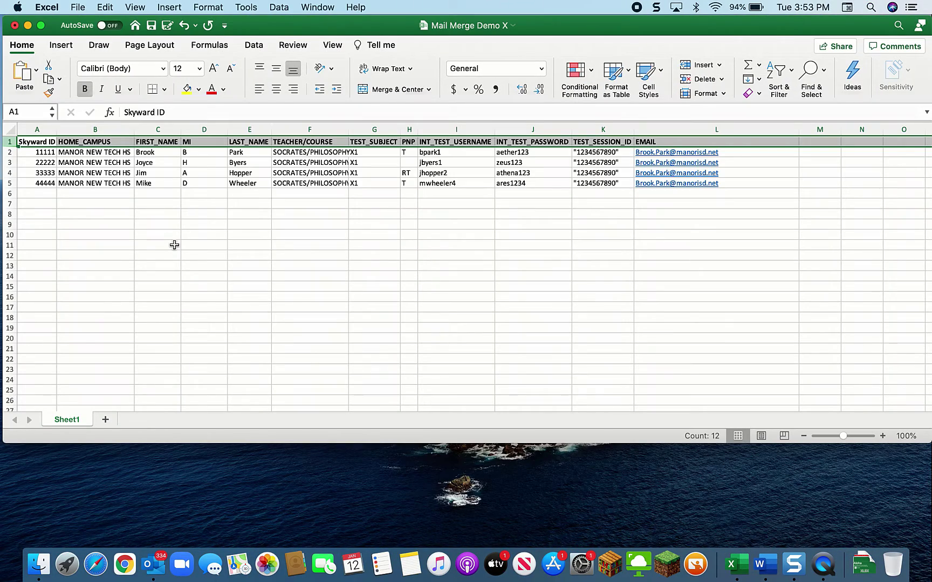
{"action": "key", "text": "ctrl+Right"}
{"action": "key", "text": "ctrl+Right"}
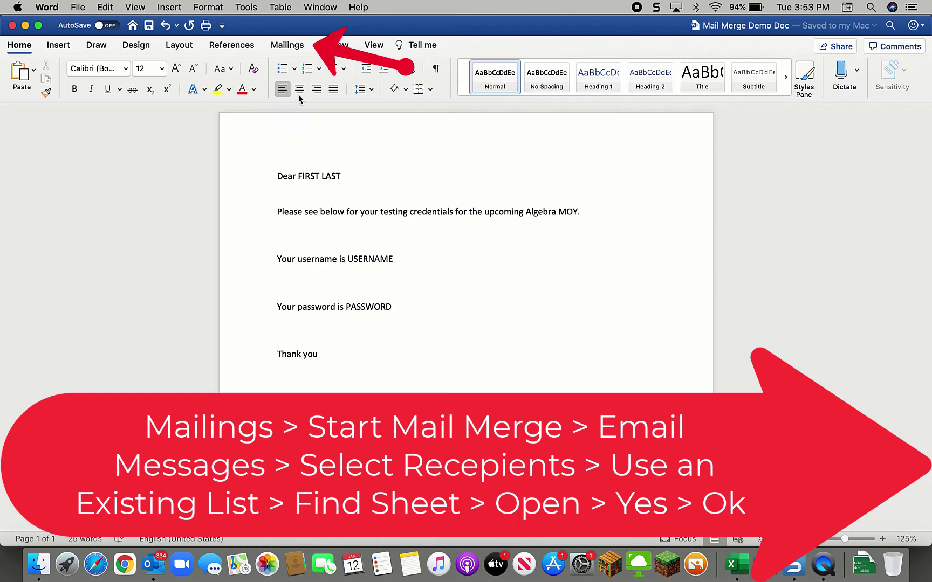
Start a mail merge of the Email Messages type for the letter.
{"action": "left_click", "coordinate": [290, 45]}
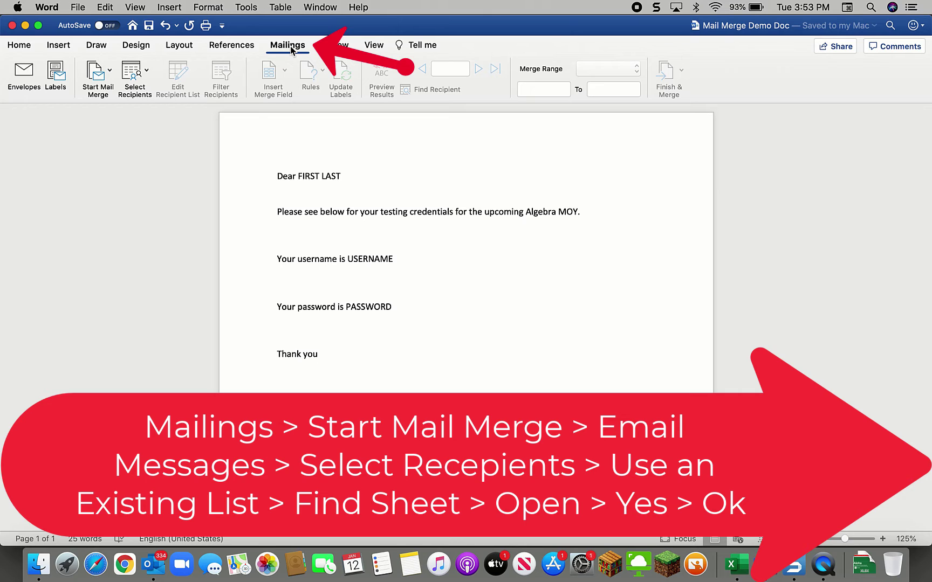
{"action": "left_click", "coordinate": [98, 75]}
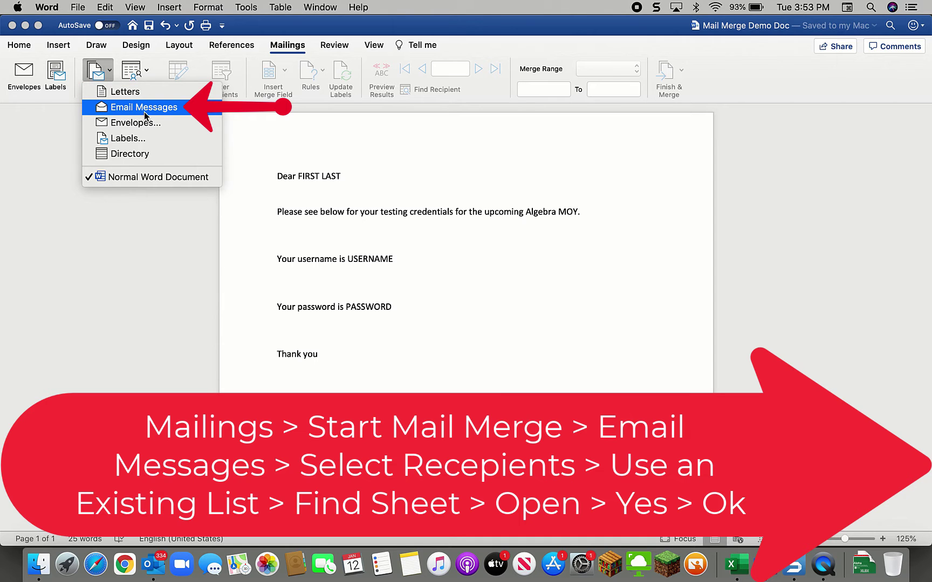
{"action": "left_click", "coordinate": [124, 108]}
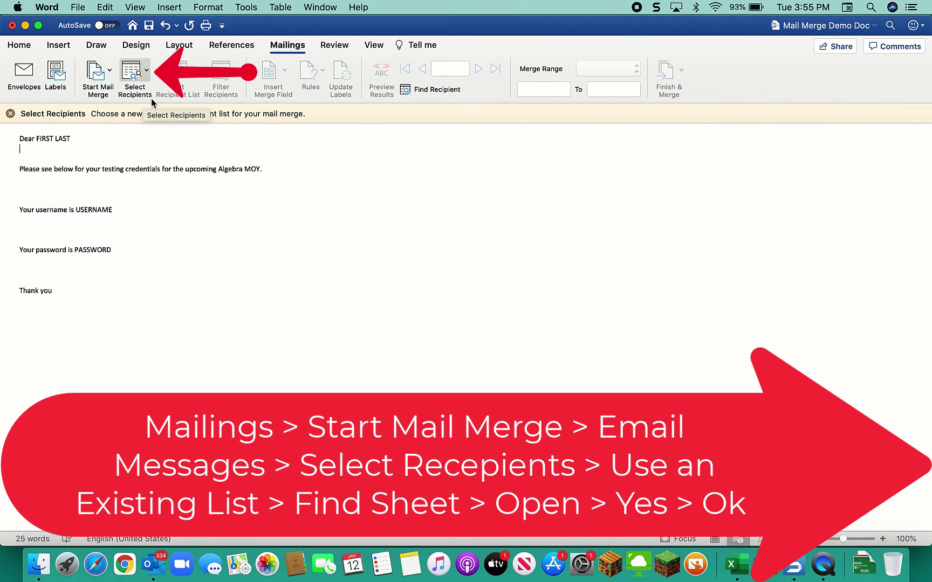
Use the existing list Mail Merge Demo X.xlsx from the Desktop as recipients, allowing the file conversion and taking the entire Sheet1.
{"action": "left_click", "coordinate": [147, 70]}
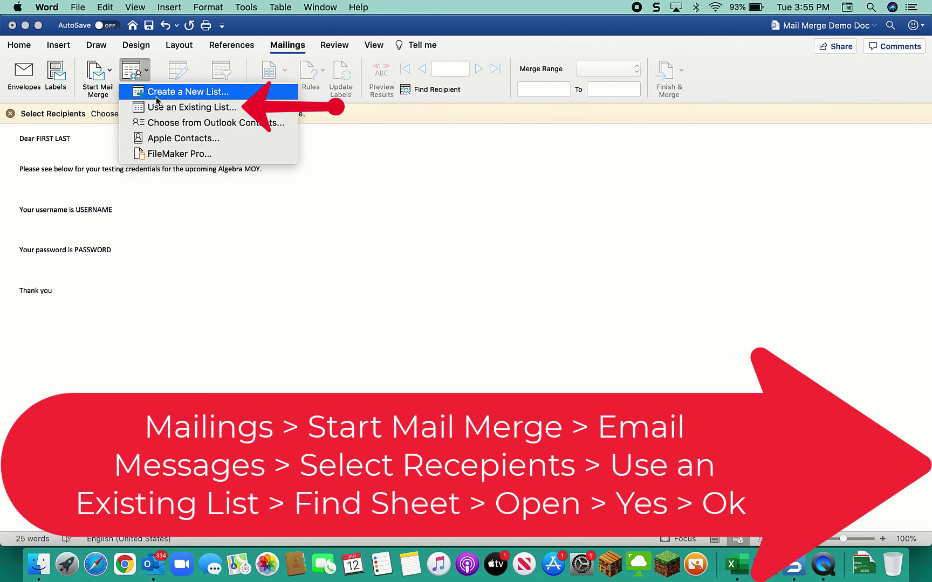
{"action": "left_click", "coordinate": [207, 112]}
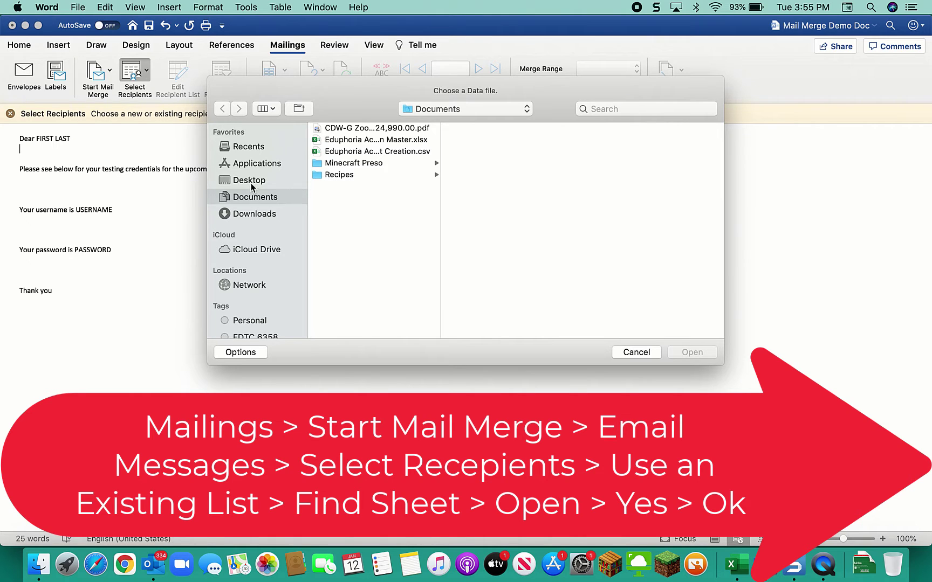
{"action": "left_click", "coordinate": [250, 184]}
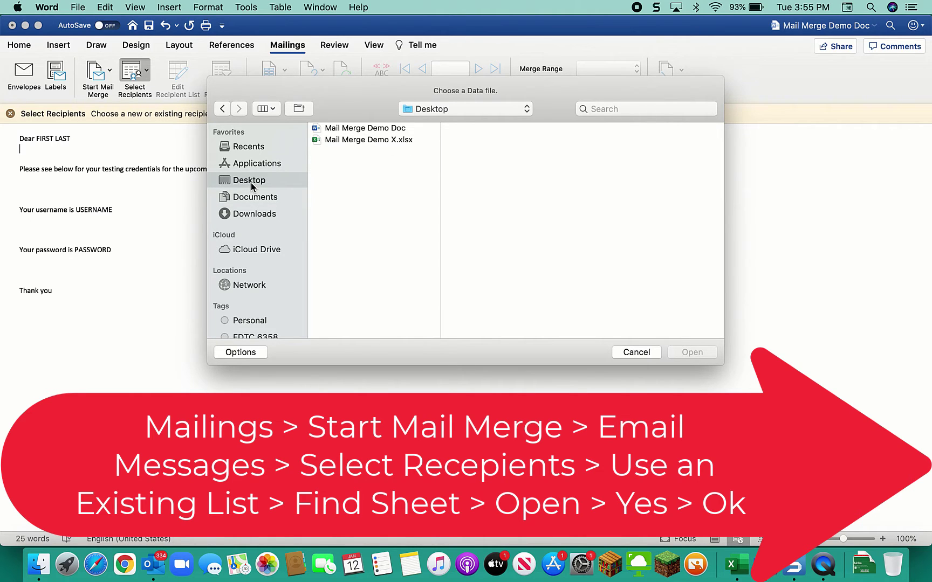
{"action": "left_click", "coordinate": [352, 141]}
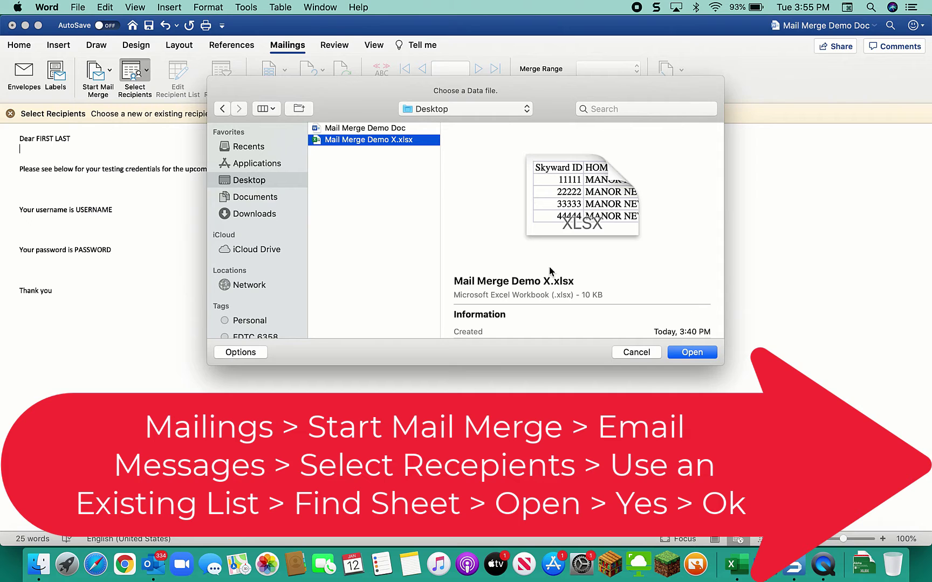
{"action": "left_click", "coordinate": [693, 353]}
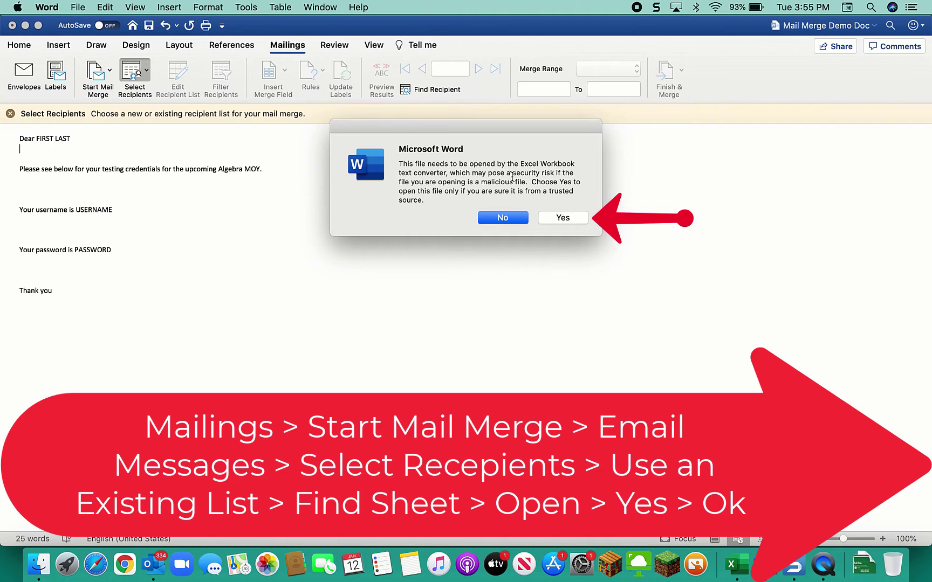
{"action": "left_click", "coordinate": [564, 219]}
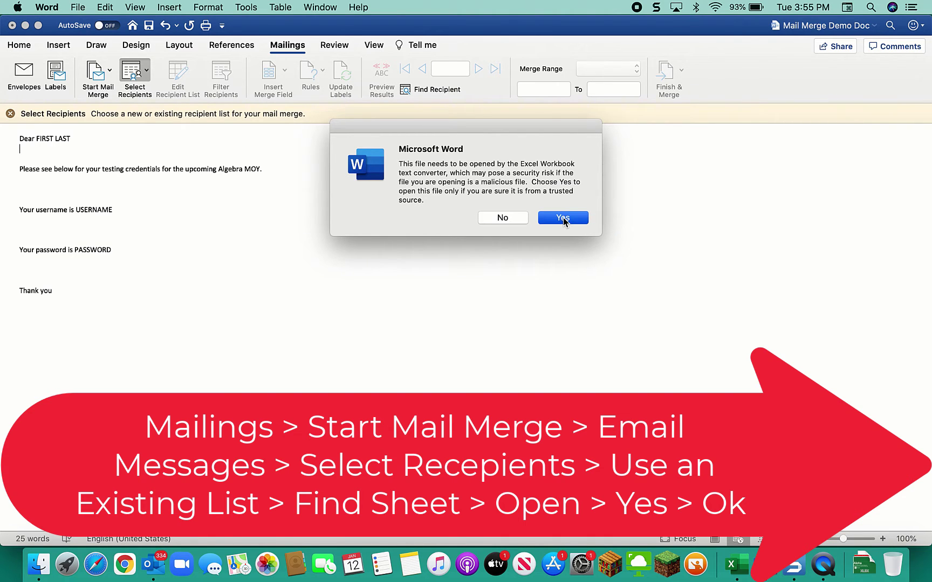
{"action": "left_click", "coordinate": [563, 218]}
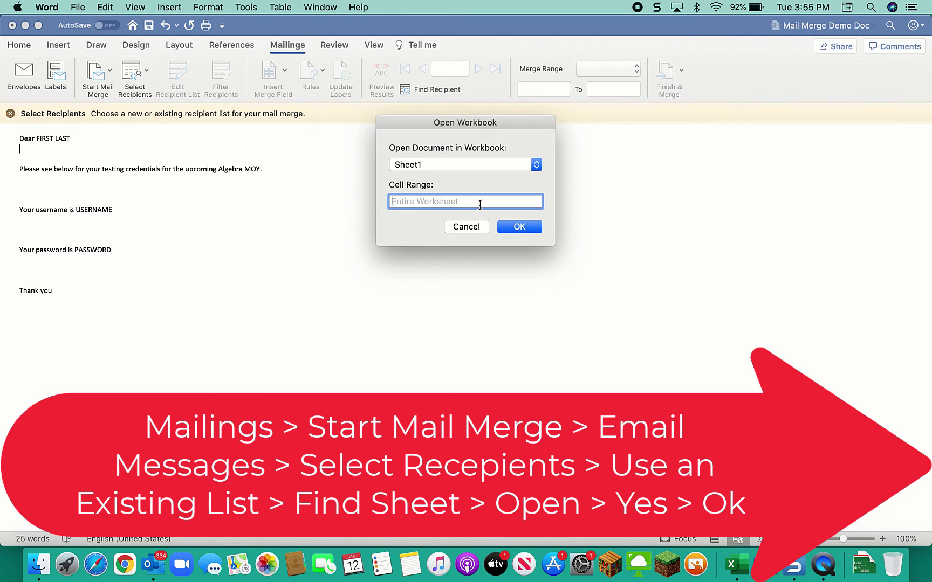
{"action": "left_click", "coordinate": [515, 228]}
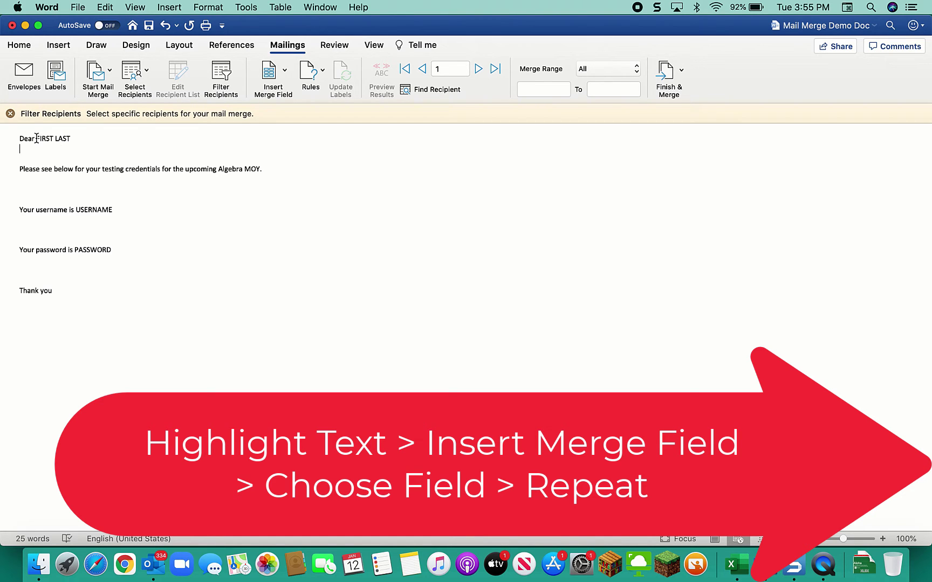
Replace the FIRST and LAST placeholders in the greeting with the FIRST_NAME and LAST_NAME merge fields.
{"action": "left_click_drag", "start_coordinate": [35, 138], "coordinate": [55, 142]}
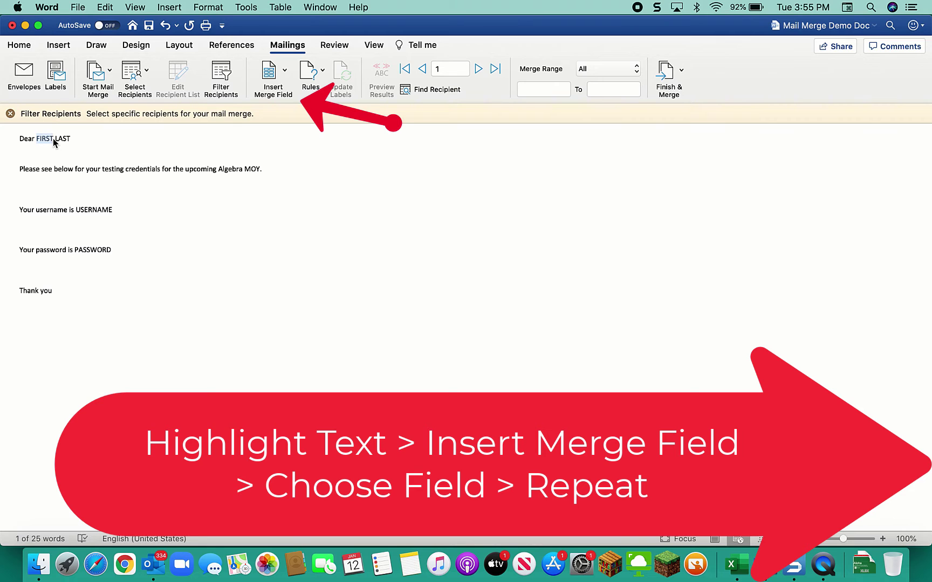
{"action": "left_click", "coordinate": [284, 72]}
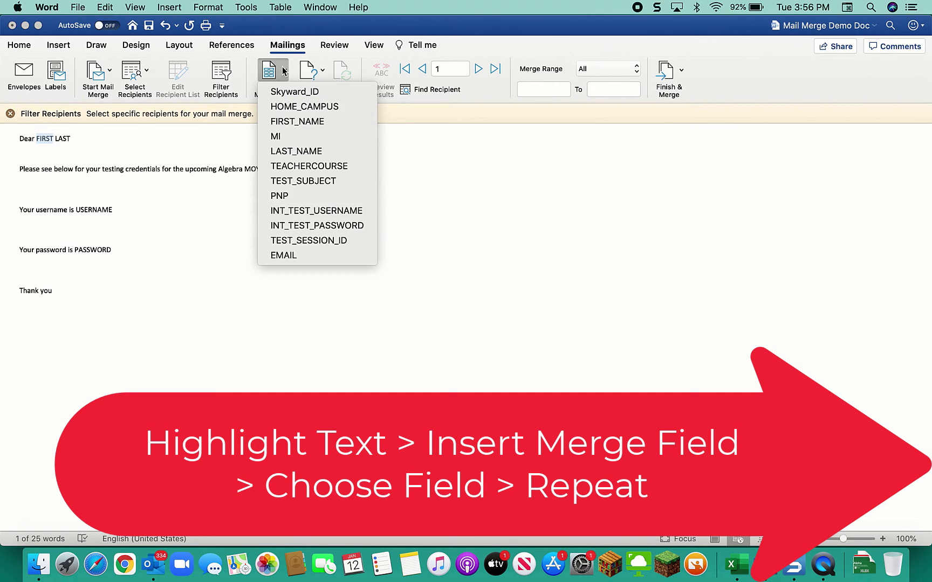
{"action": "left_click", "coordinate": [295, 122]}
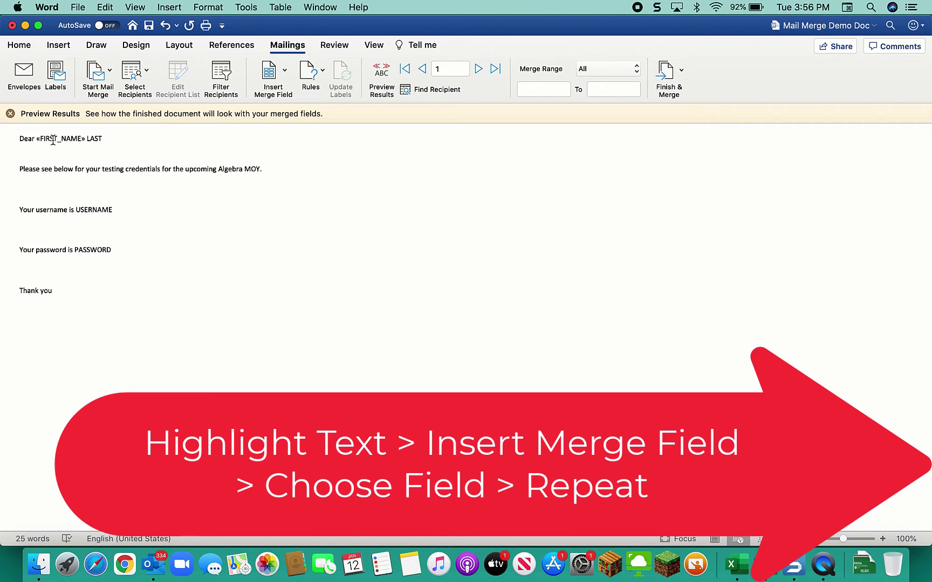
{"action": "double_click", "coordinate": [90, 139]}
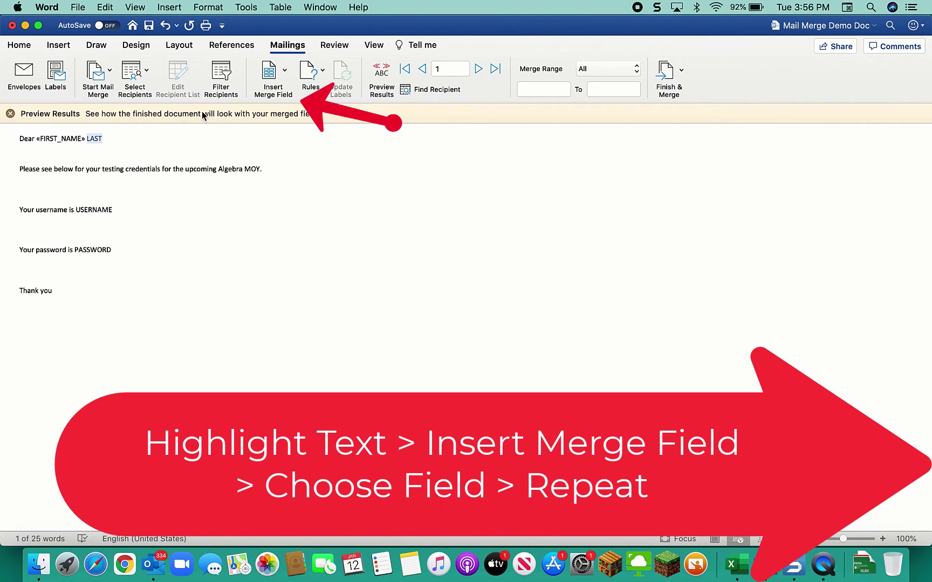
{"action": "left_click", "coordinate": [283, 74]}
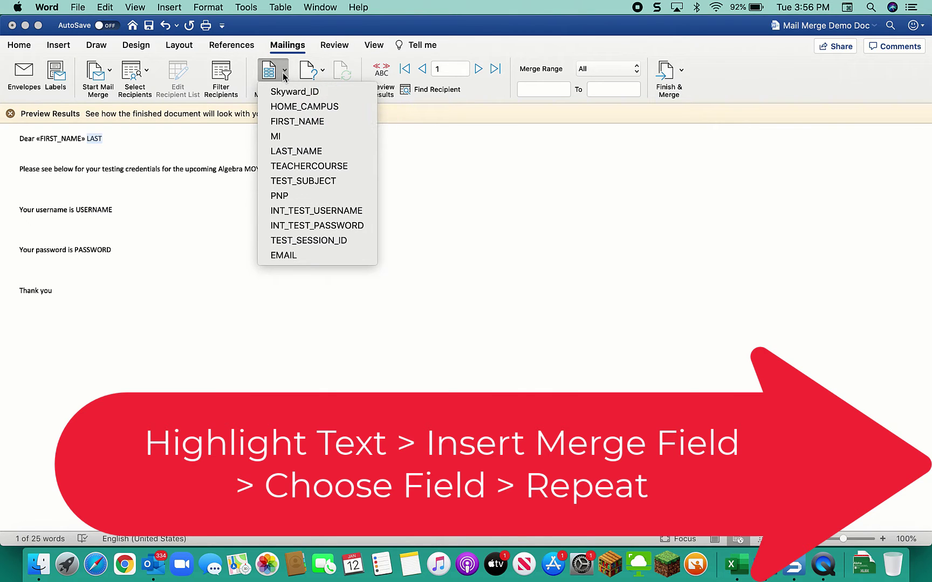
{"action": "left_click", "coordinate": [296, 151]}
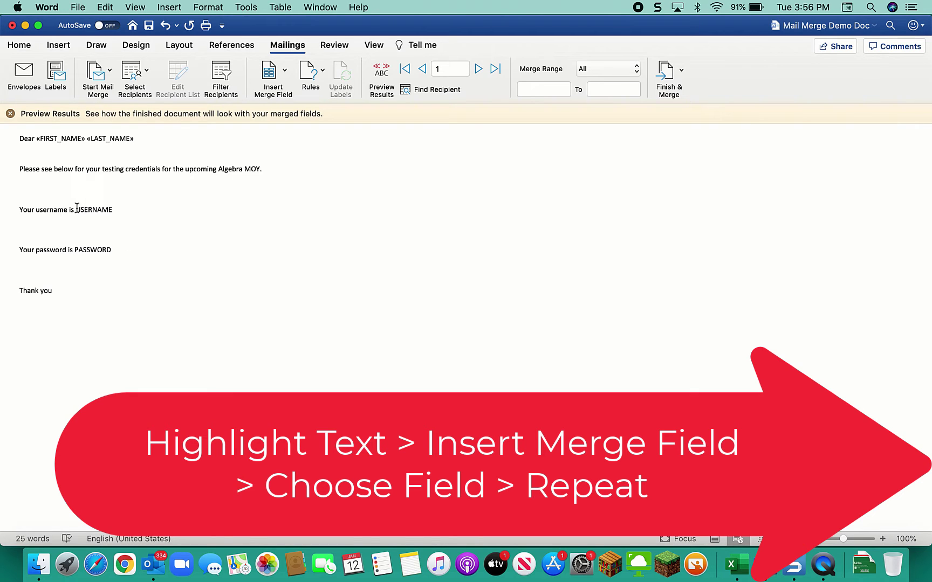
Replace the USERNAME and PASSWORD placeholders with the INT_TEST_USERNAME and INT_TEST_PASSWORD merge fields.
{"action": "left_click_drag", "start_coordinate": [75, 209], "coordinate": [114, 210]}
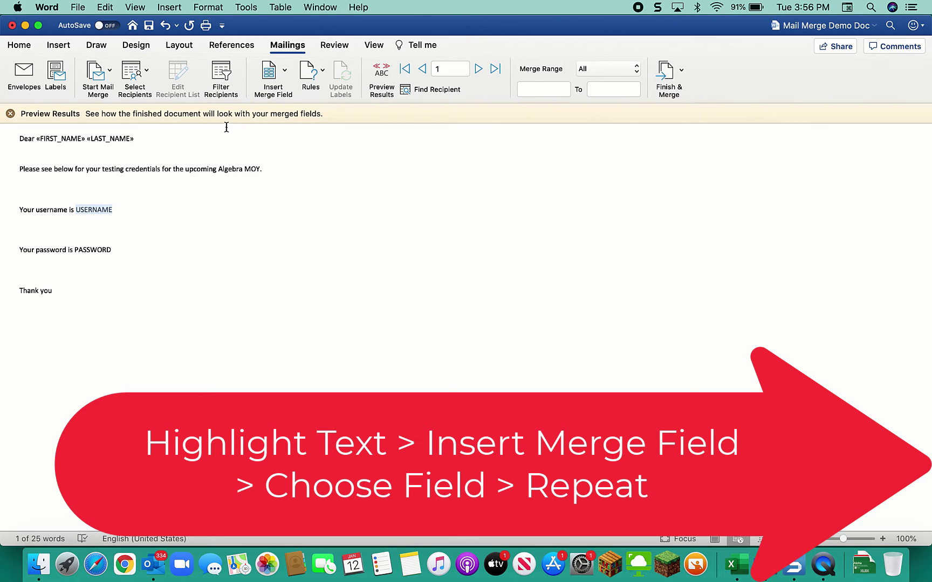
{"action": "left_click", "coordinate": [281, 79]}
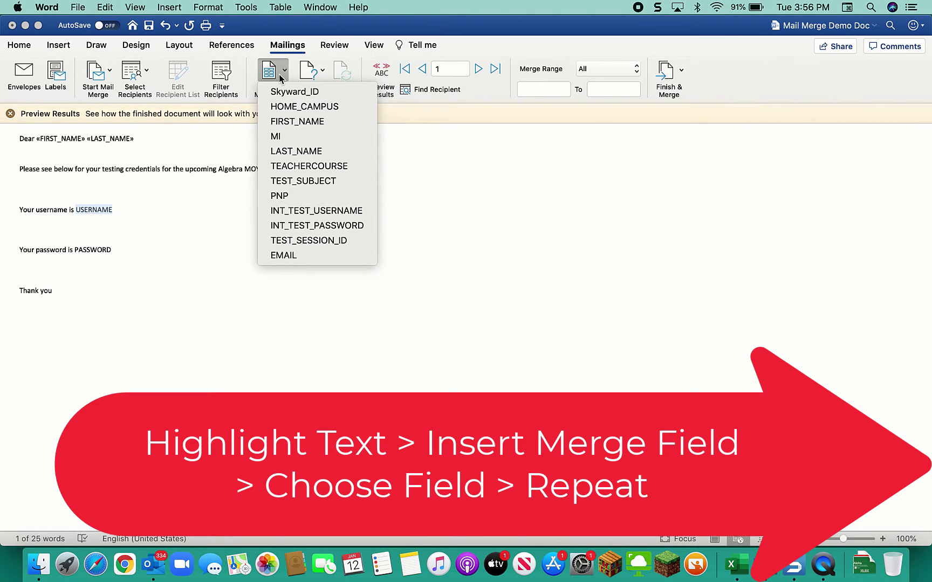
{"action": "left_click", "coordinate": [325, 211]}
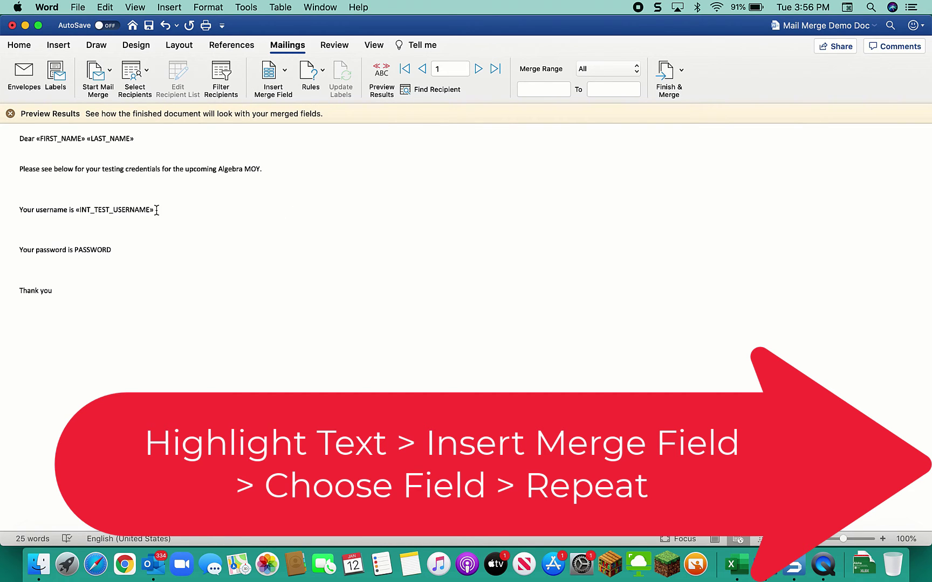
{"action": "left_click_drag", "start_coordinate": [112, 250], "coordinate": [75, 251]}
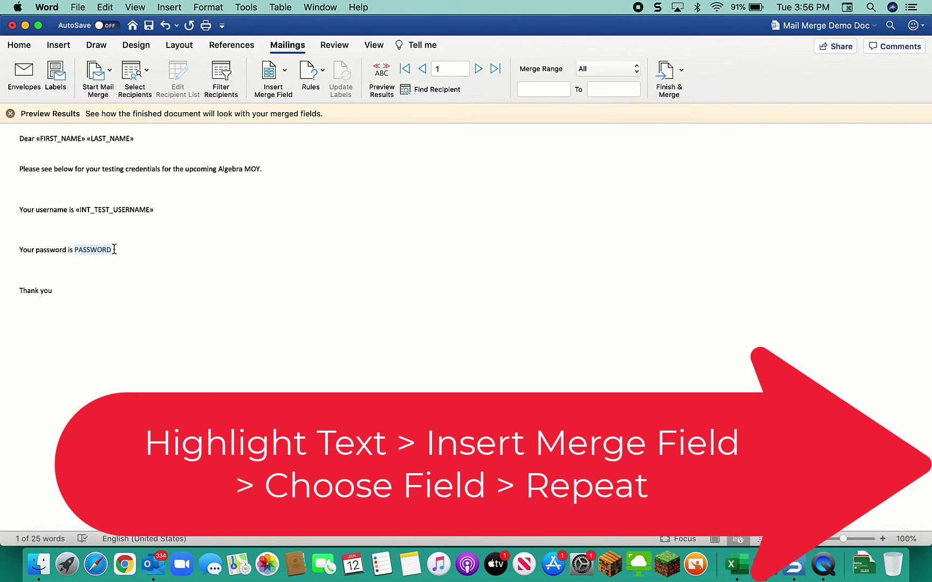
{"action": "left_click", "coordinate": [284, 76]}
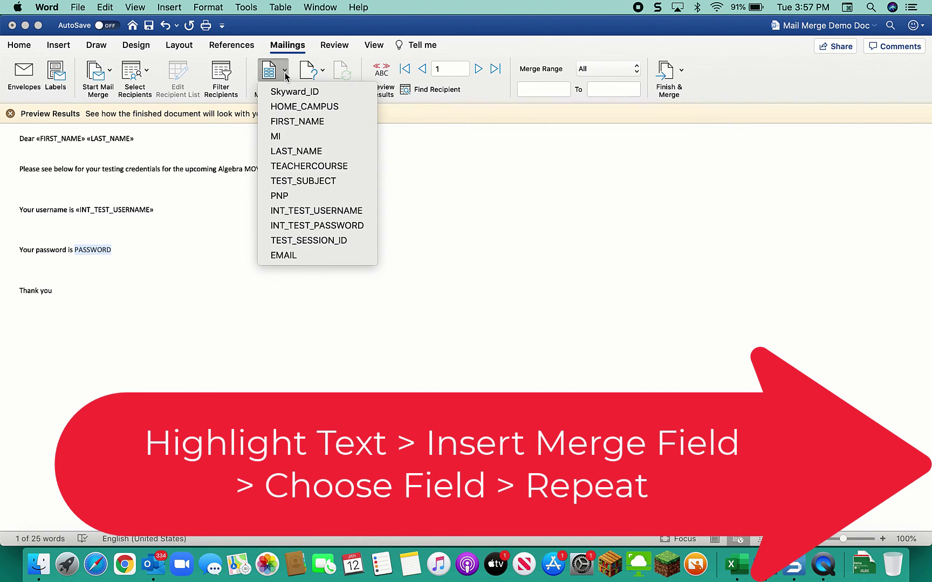
{"action": "left_click", "coordinate": [294, 227]}
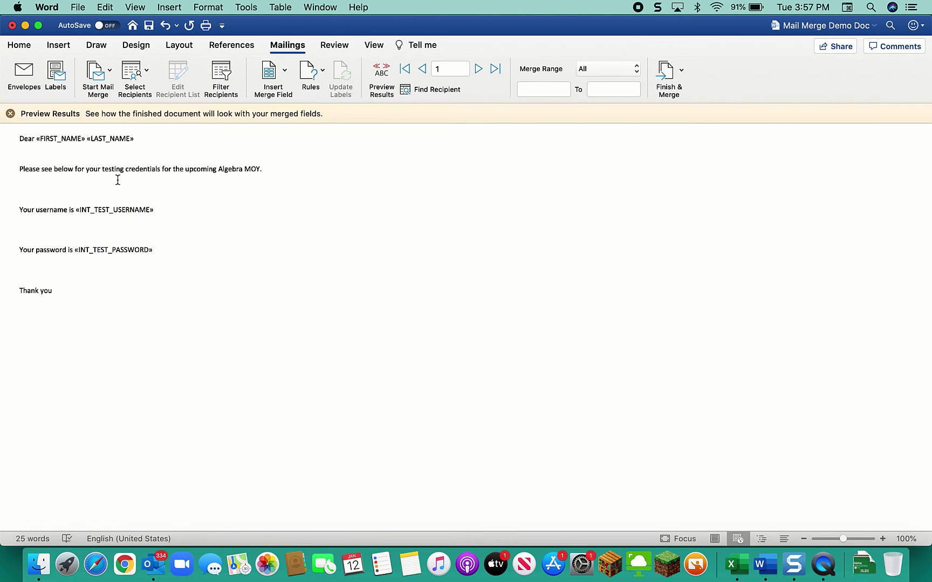
Check the source columns of the merge fields in the Excel workbook and return to the Word letter.
{"action": "key", "text": "ctrl+Left"}
{"action": "key", "text": "ctrl+Left"}
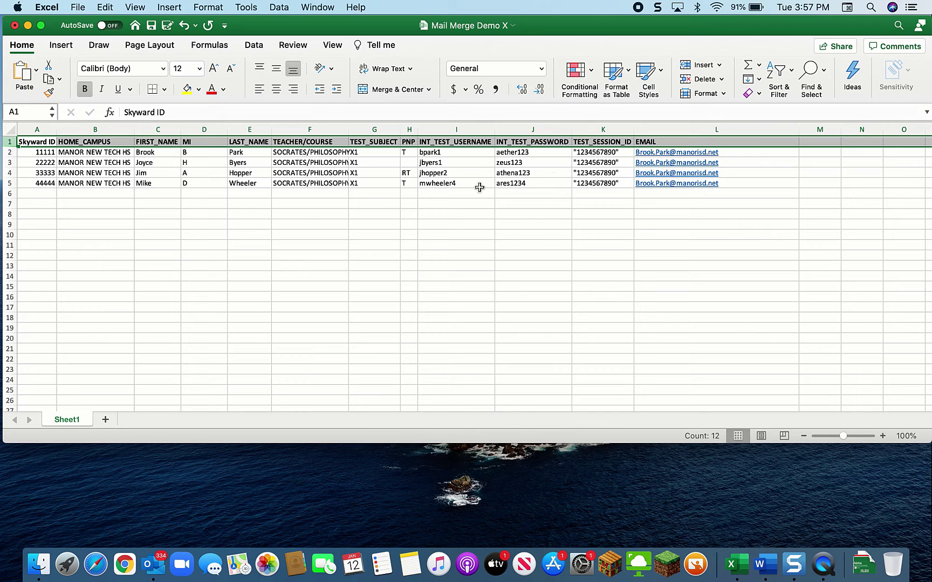
{"action": "key", "text": "ctrl+Right"}
{"action": "key", "text": "ctrl+Right"}
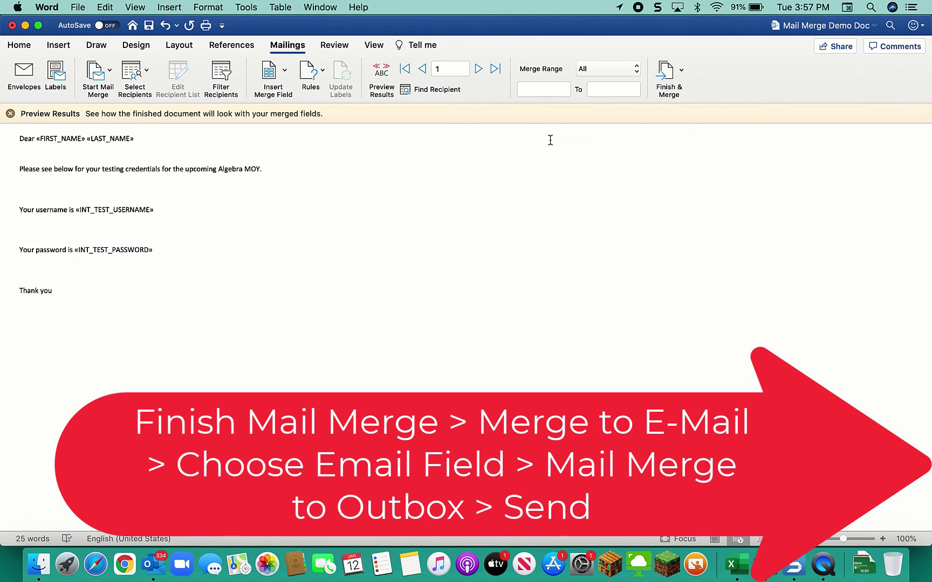
Merge the letter to e-mail into the outbox, addressed by the EMAIL field, with subject "MAIL MERGE TEST" and sent as HTML Message.
{"action": "left_click", "coordinate": [672, 74]}
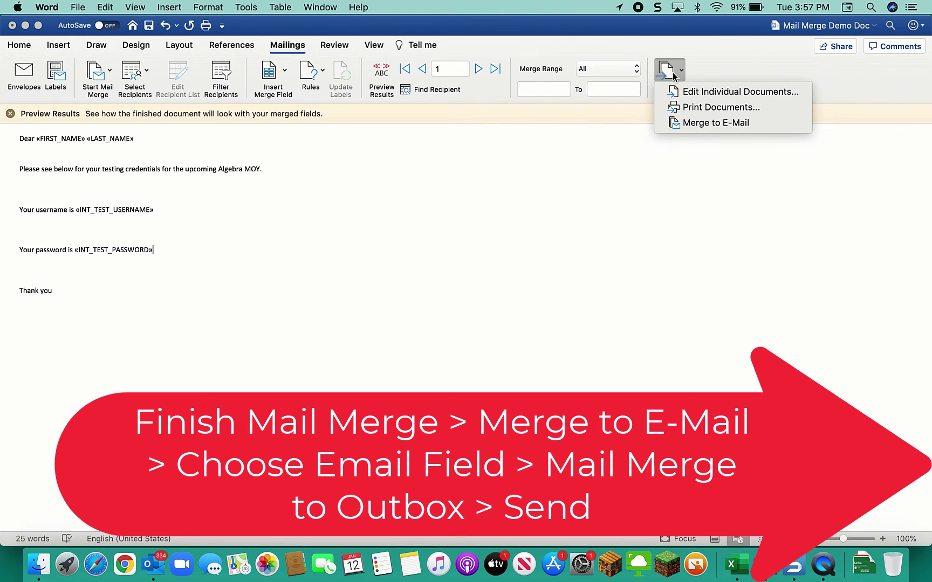
{"action": "left_click", "coordinate": [693, 123]}
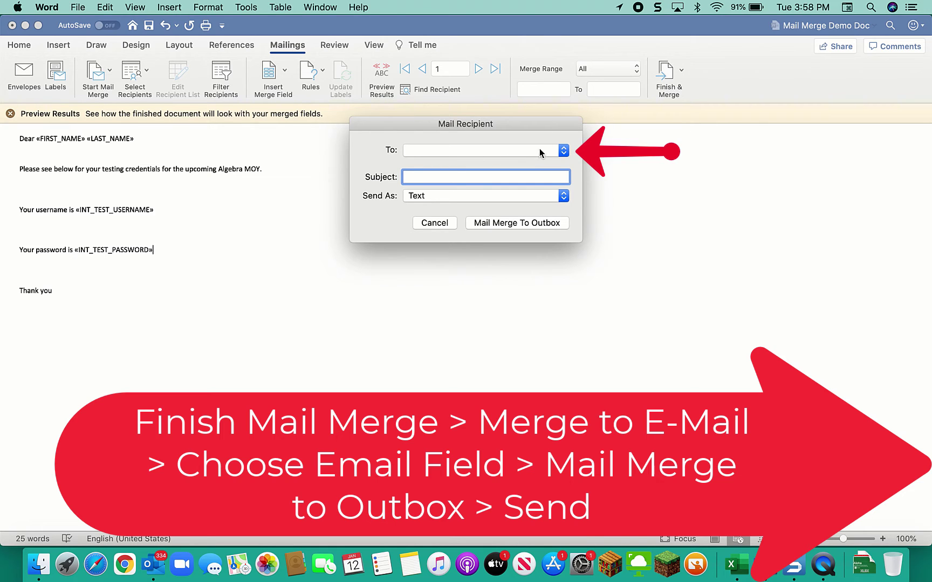
{"action": "left_click", "coordinate": [465, 151]}
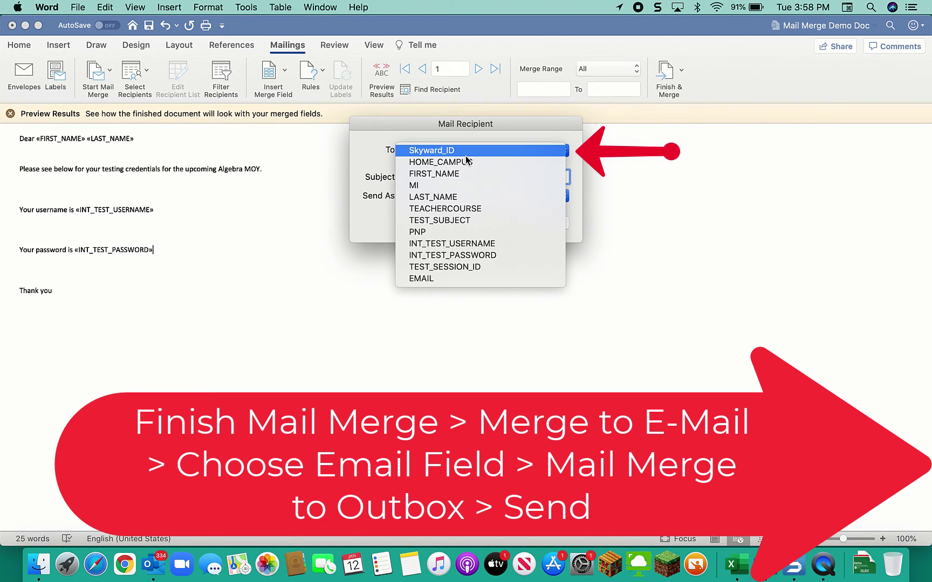
{"action": "left_click", "coordinate": [447, 282]}
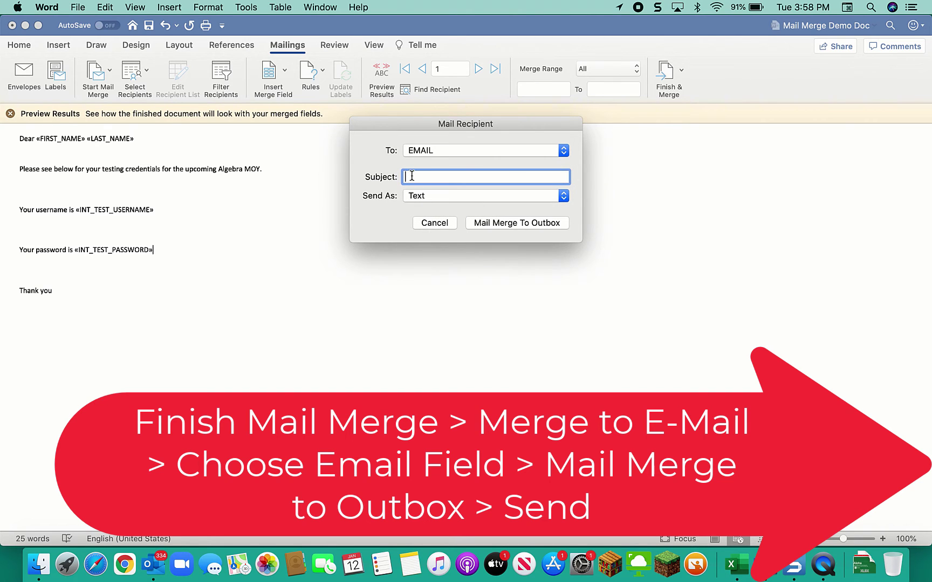
{"action": "type", "text": "MAIL MERGE TEST"}
{"action": "left_click", "coordinate": [434, 198]}
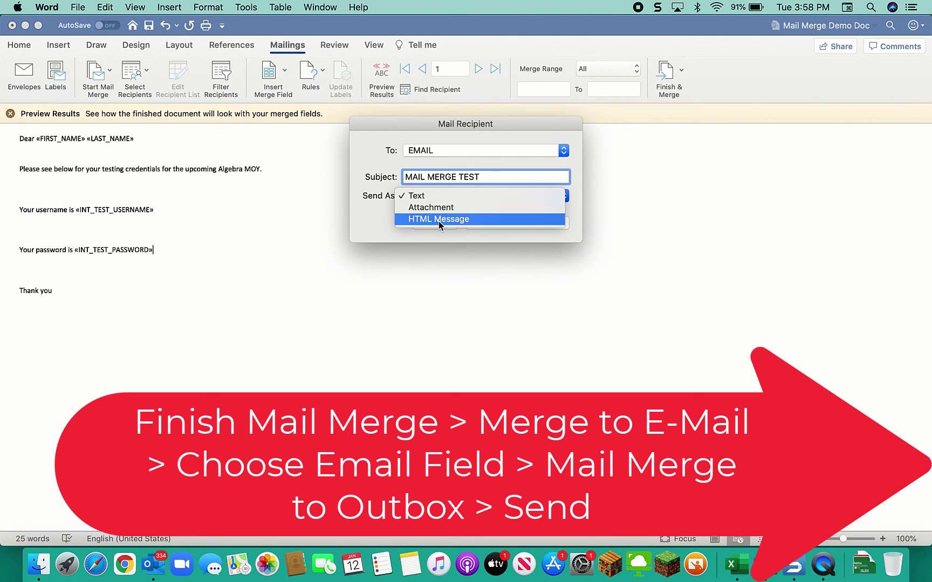
{"action": "left_click", "coordinate": [438, 221]}
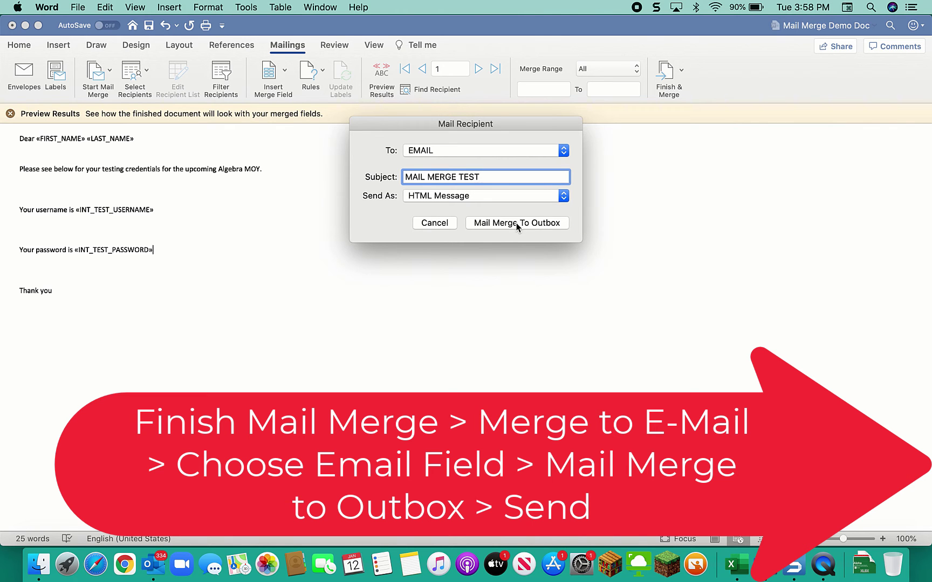
{"action": "left_click", "coordinate": [516, 222]}
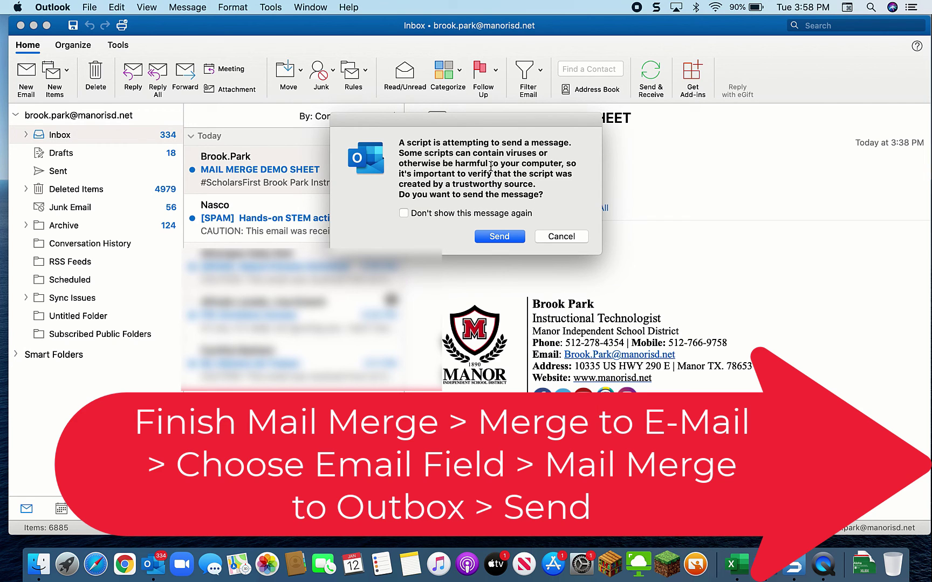
Approve sending the merged messages, suppress further script warnings, and close the stray browser window.
{"action": "left_click", "coordinate": [497, 237]}
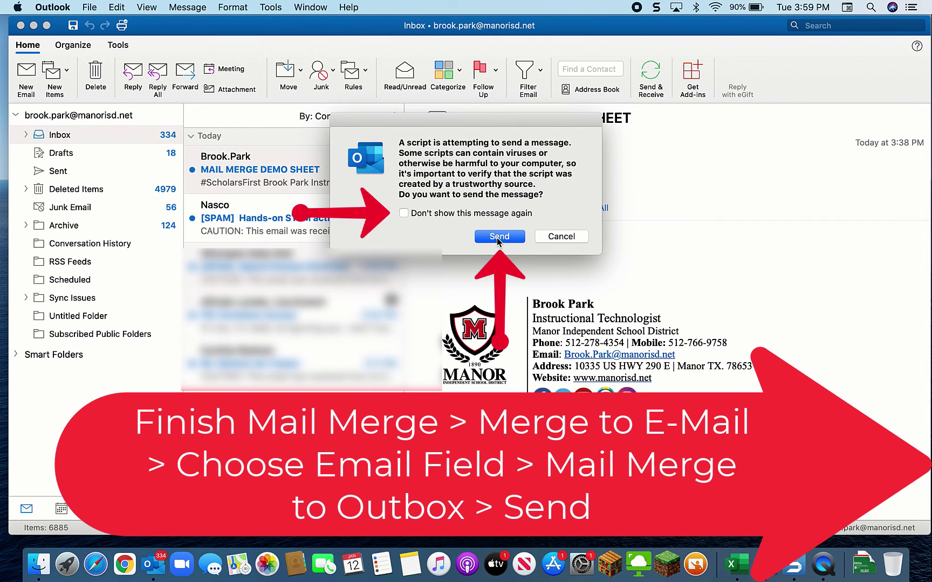
{"action": "left_click", "coordinate": [403, 213]}
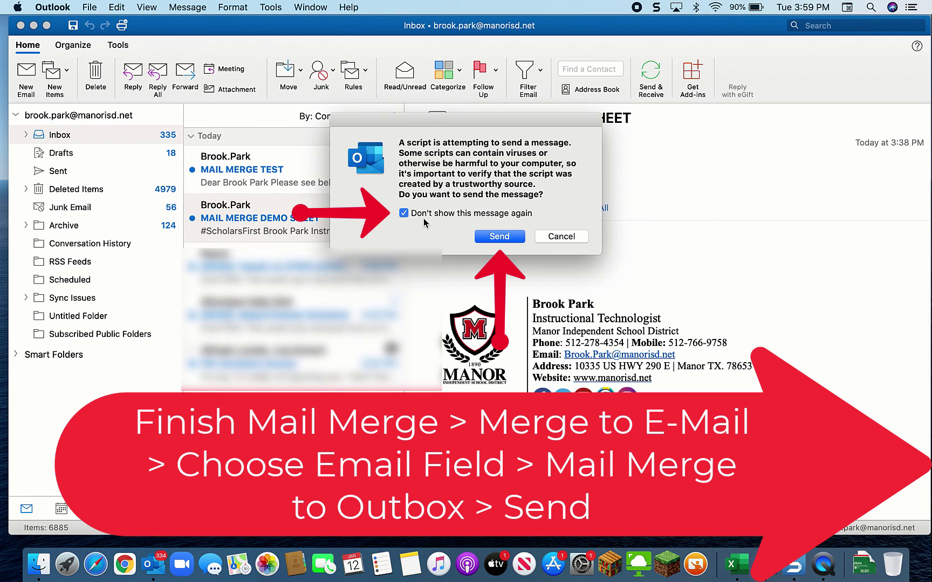
{"action": "left_click", "coordinate": [493, 237]}
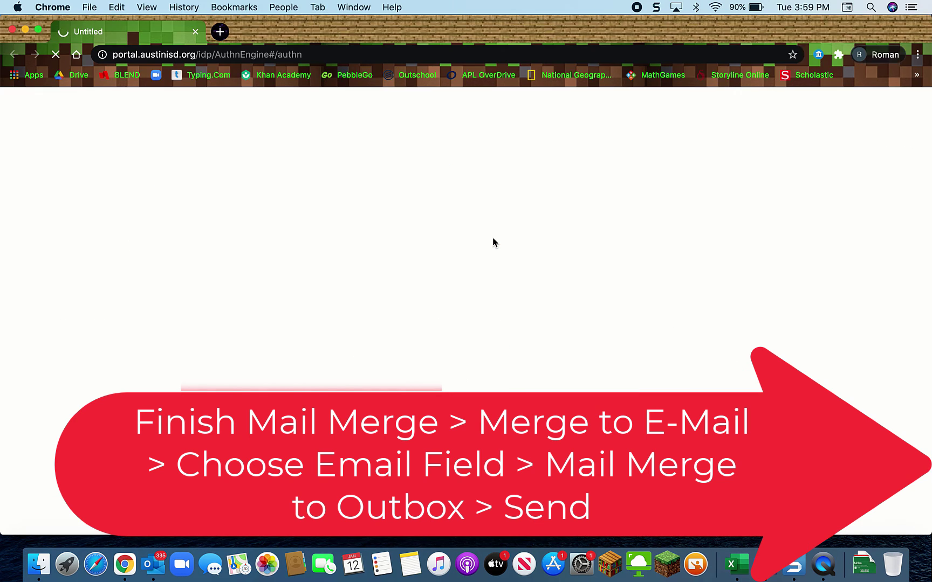
{"action": "left_click", "coordinate": [10, 31]}
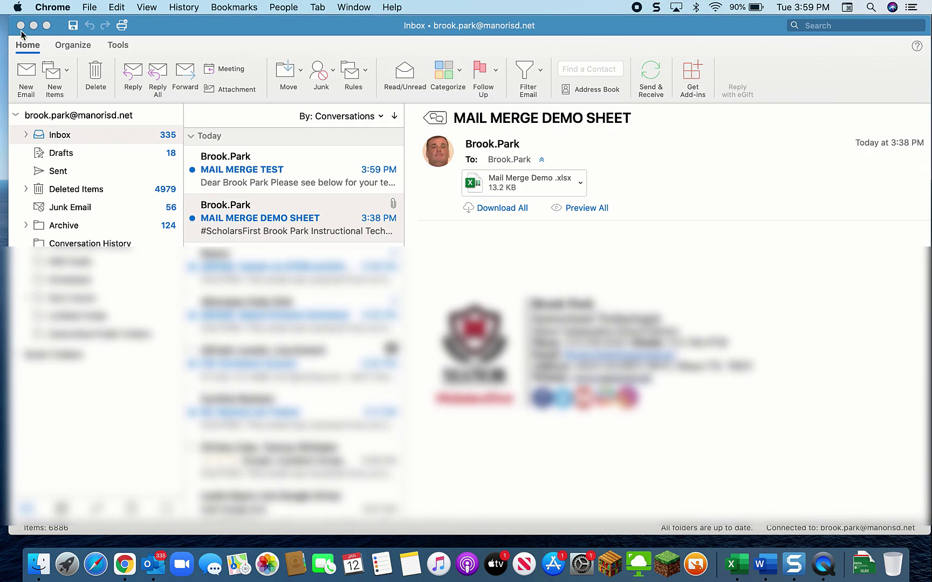
Review the merge fields in the Word letter and the matching student rows in the Excel workbook.
{"action": "key", "text": "ctrl+Right"}
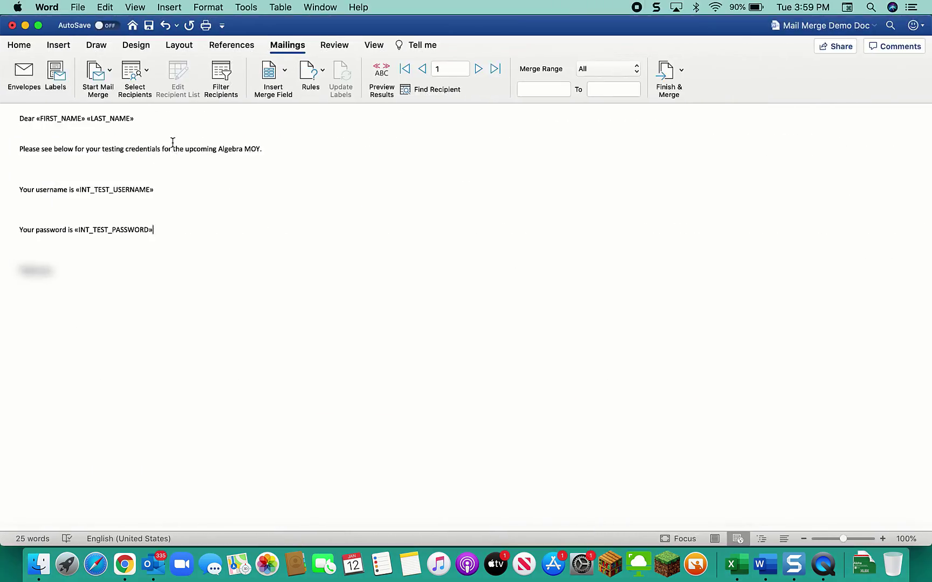
{"action": "key", "text": "ctrl+Left"}
{"action": "key", "text": "ctrl+Left"}
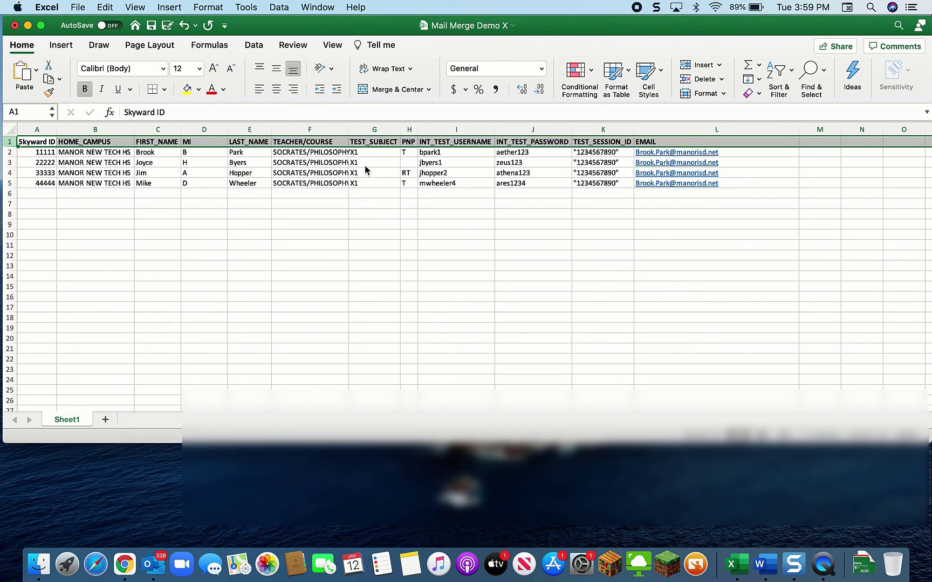
Check the greeting, username and password in each MAIL MERGE TEST message in the Outlook inbox, and return to the Word letter.
{"action": "key", "text": "ctrl+Right"}
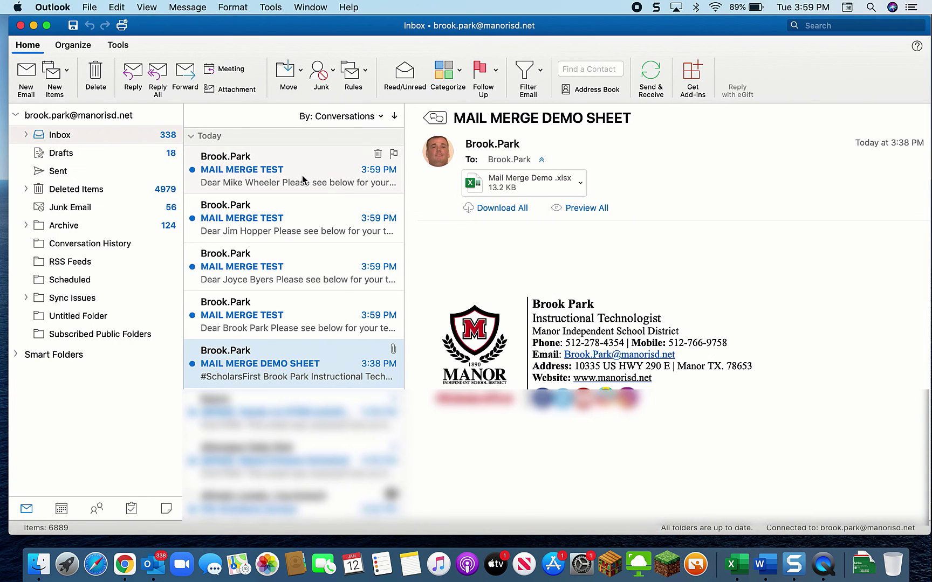
{"action": "left_click", "coordinate": [303, 180]}
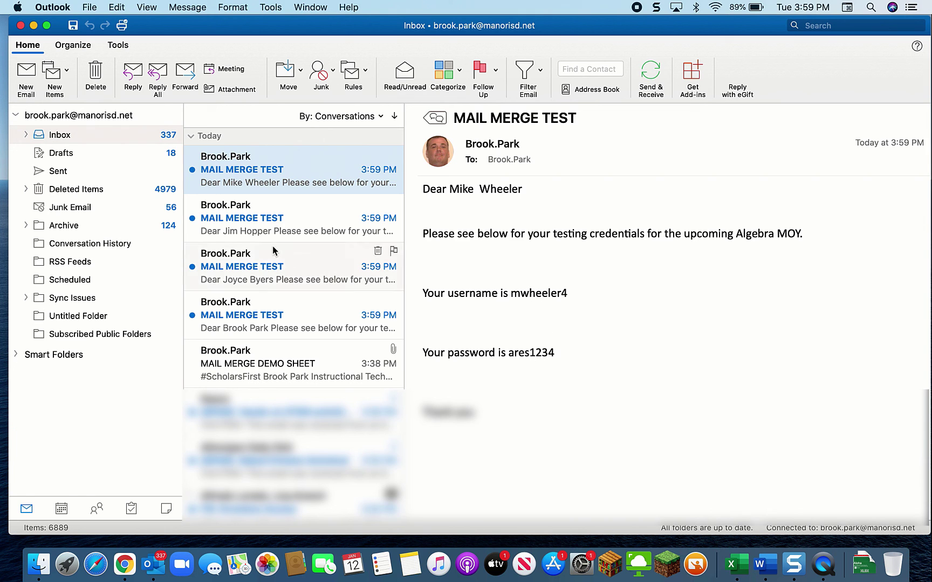
{"action": "left_click", "coordinate": [273, 217]}
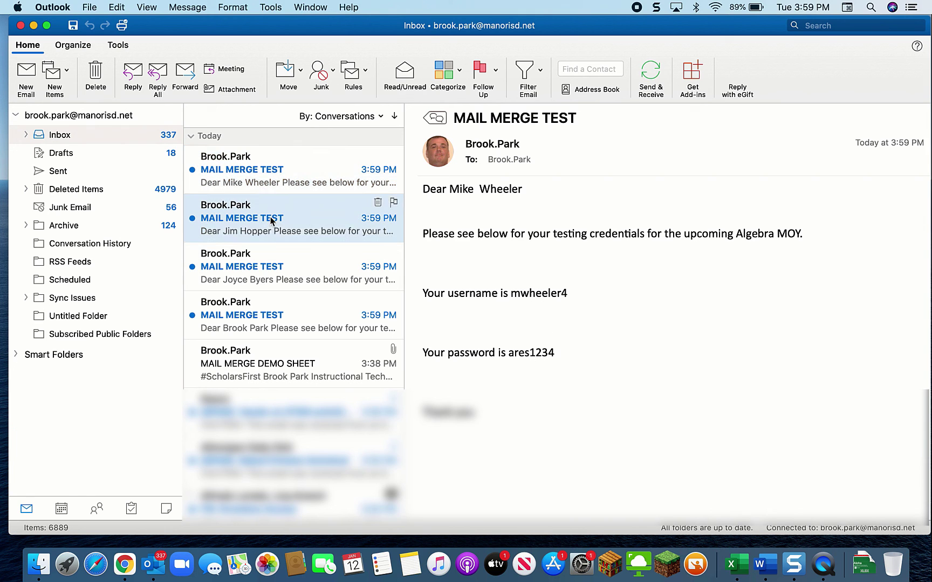
{"action": "left_click", "coordinate": [287, 275]}
{"action": "left_click", "coordinate": [282, 318]}
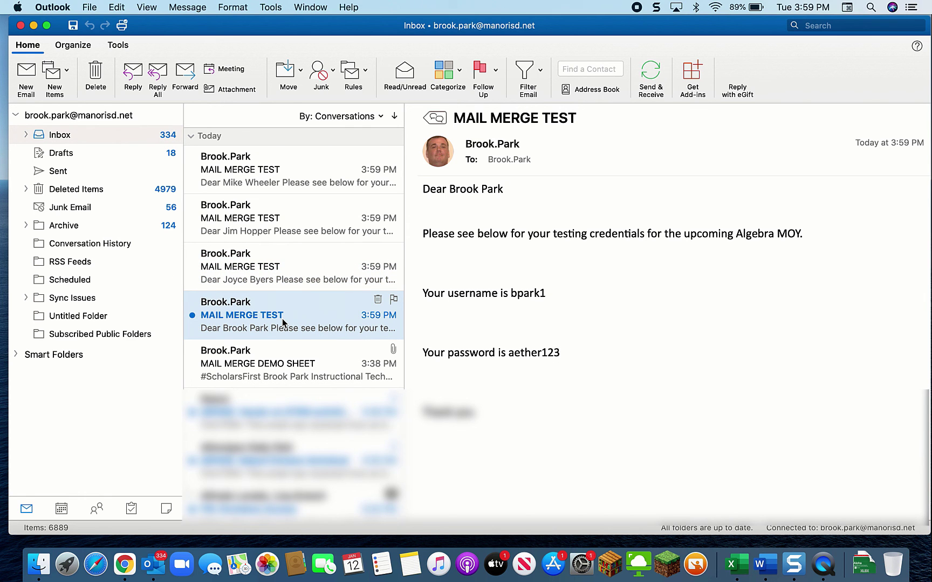
{"action": "key", "text": "ctrl+Right"}
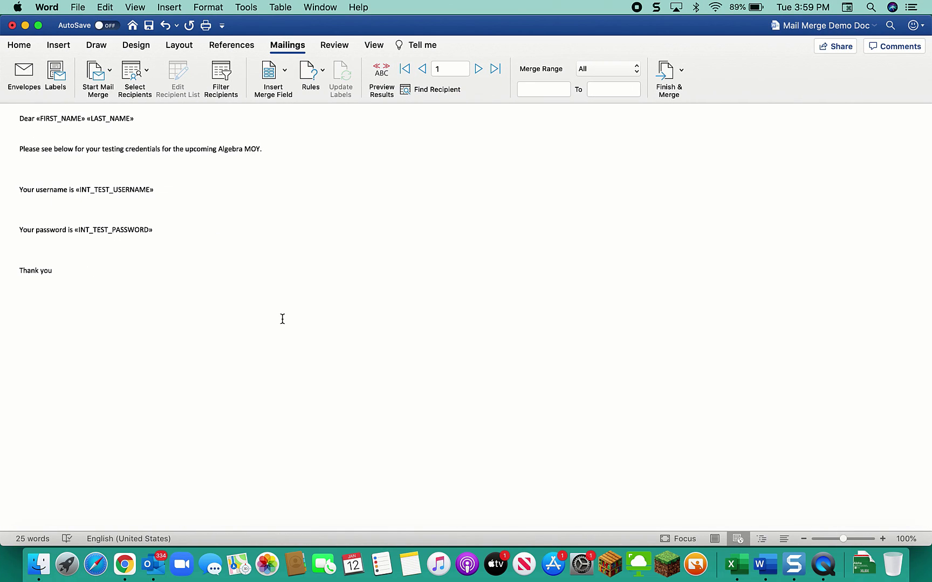